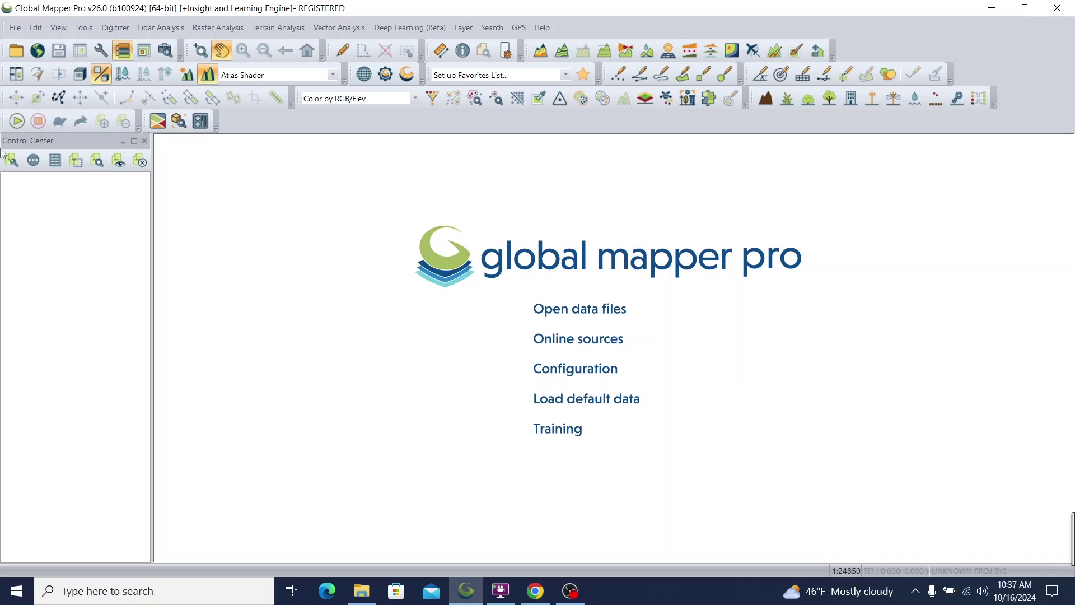
Step: Search the command toolbox for 'online' and select Download Online Imagery/Topo/Terrain Maps
left_click(15, 28)
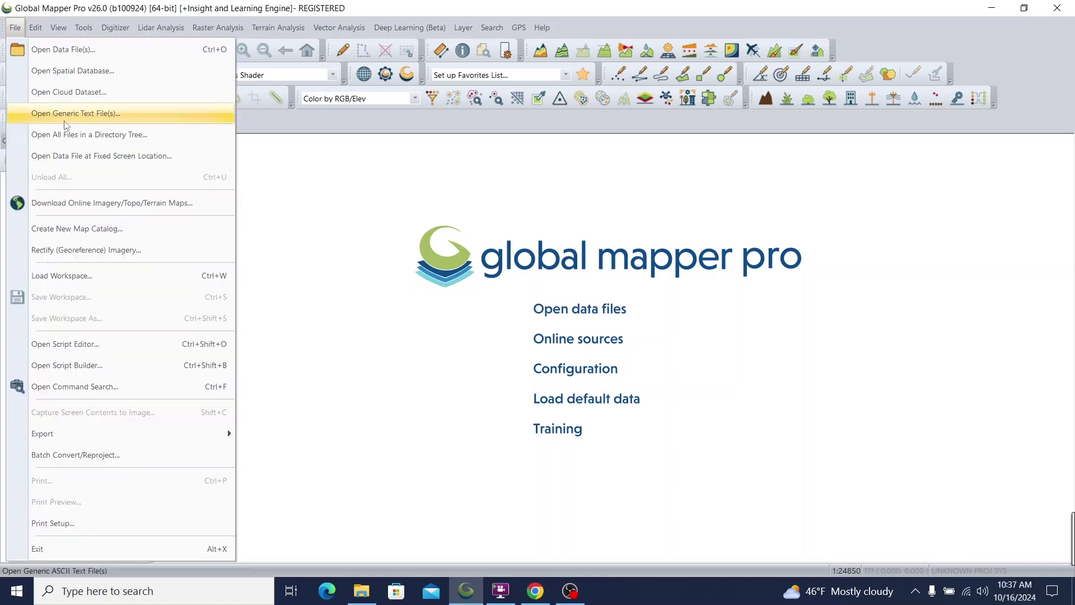
left_click(59, 388)
left_click(527, 91)
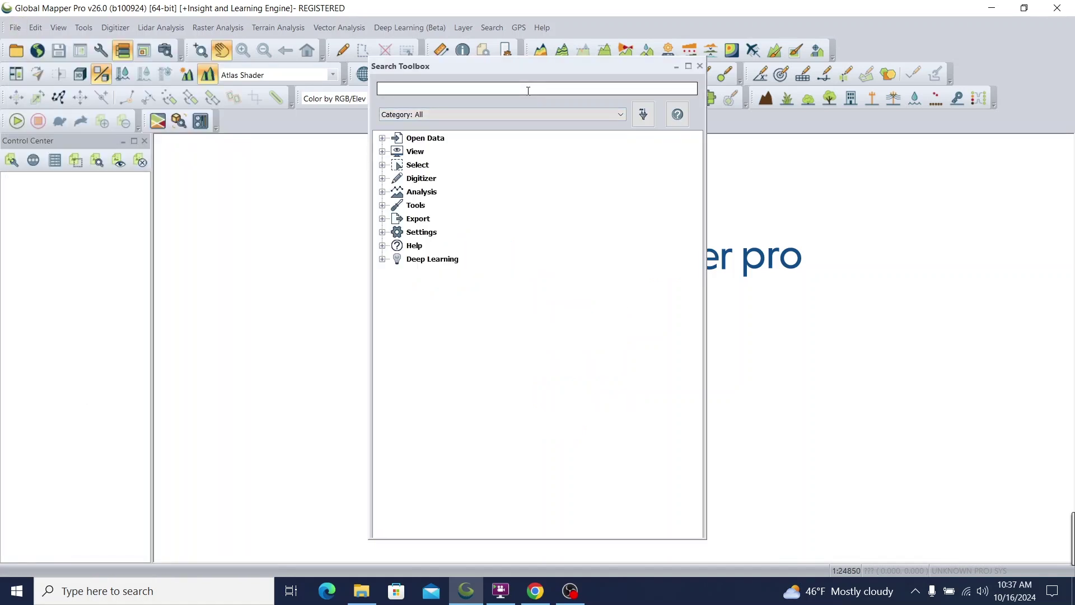
type("online")
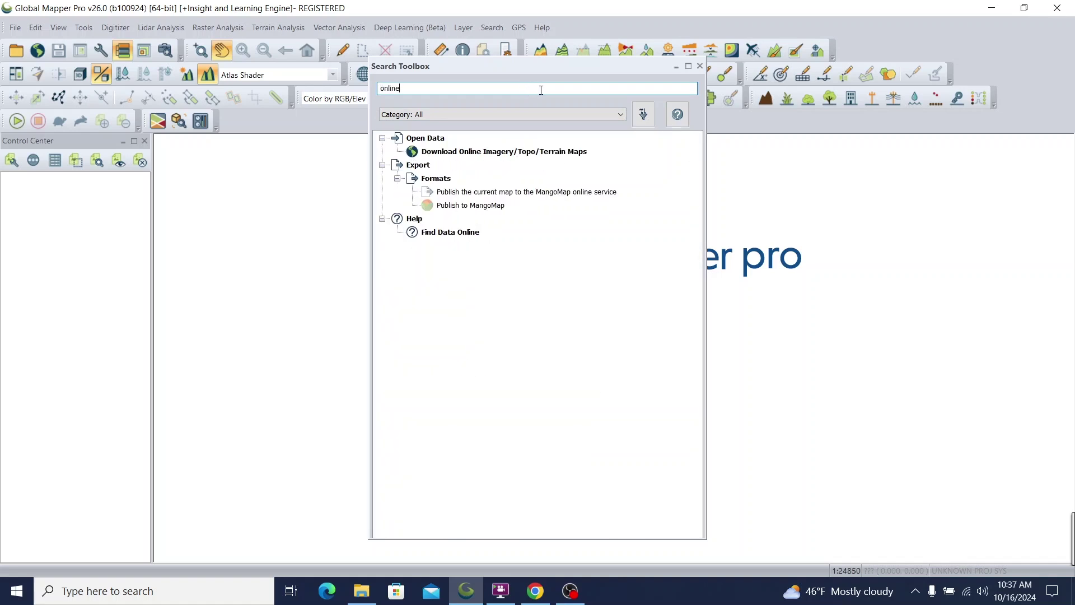
left_click(529, 152)
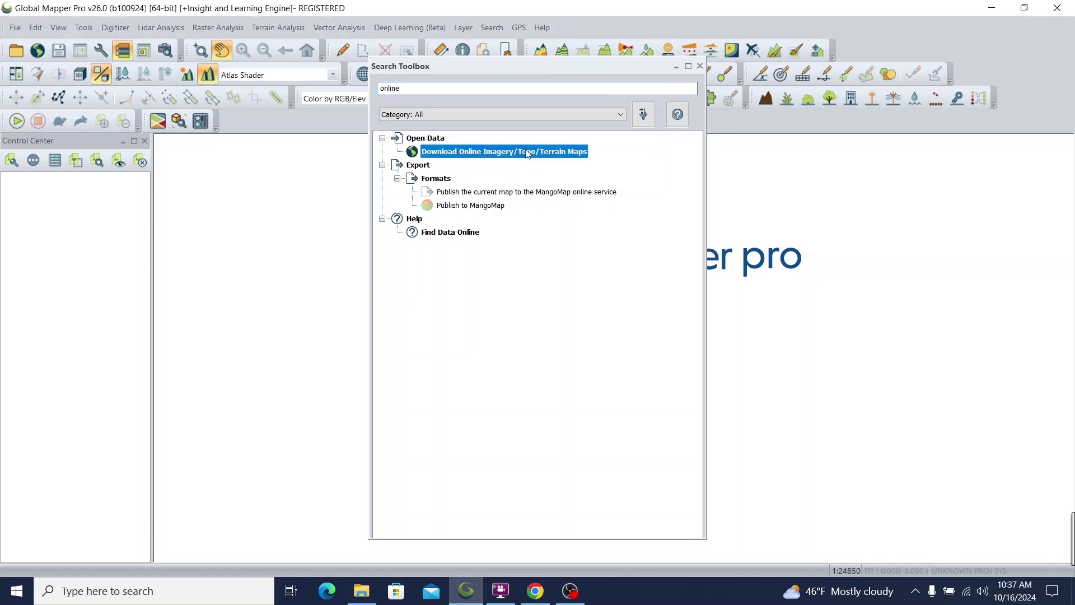
Step: Launch the online download and browse the popular, aviation chart and land cover source categories
double_click(528, 152)
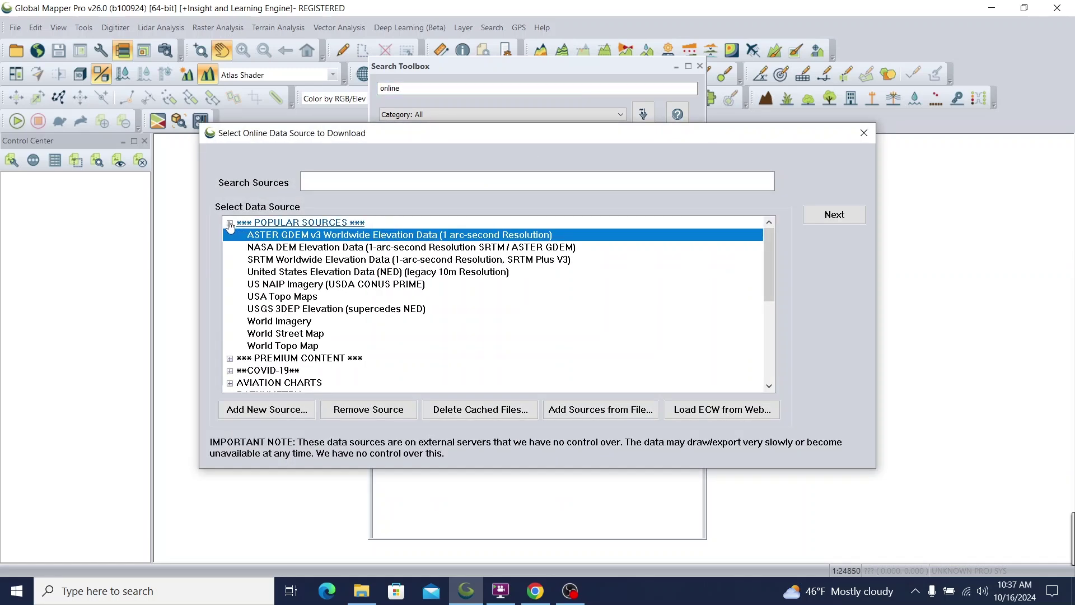
left_click(228, 223)
scroll(357, 277, "down", 3)
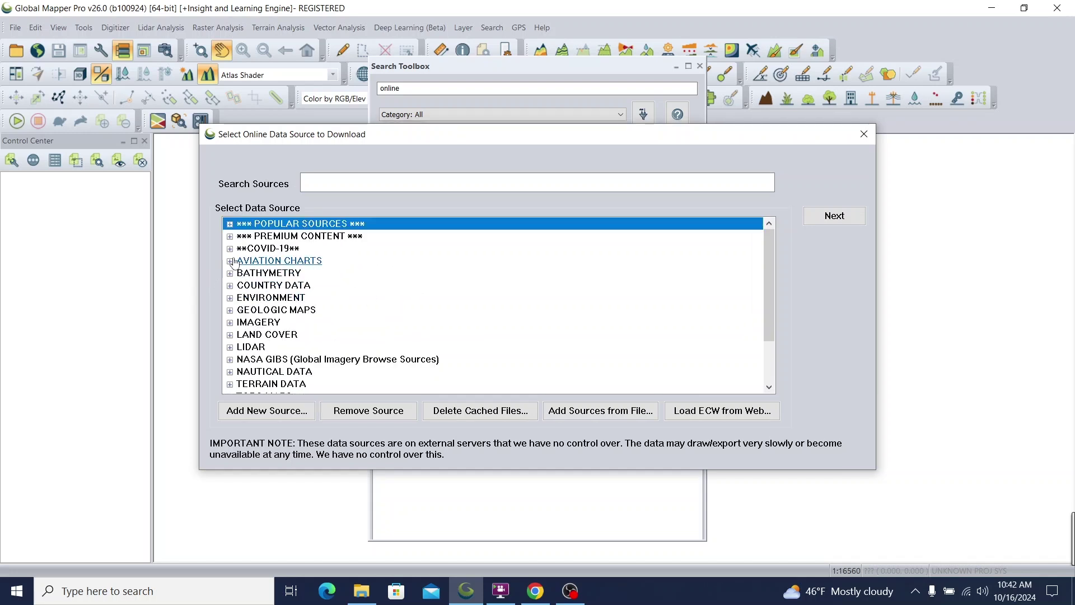
left_click(229, 260)
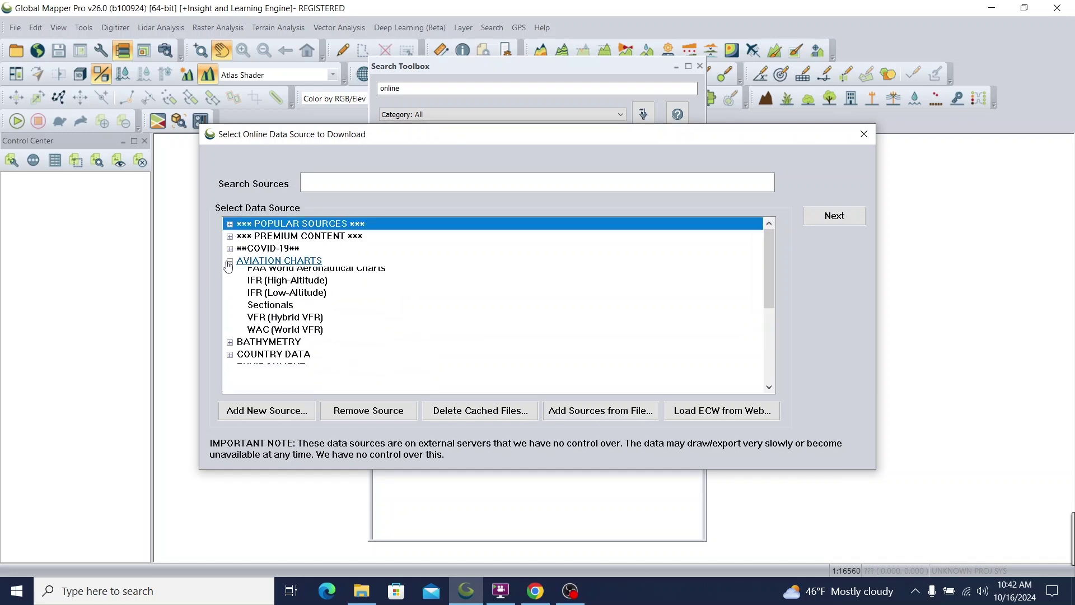
left_click(229, 262)
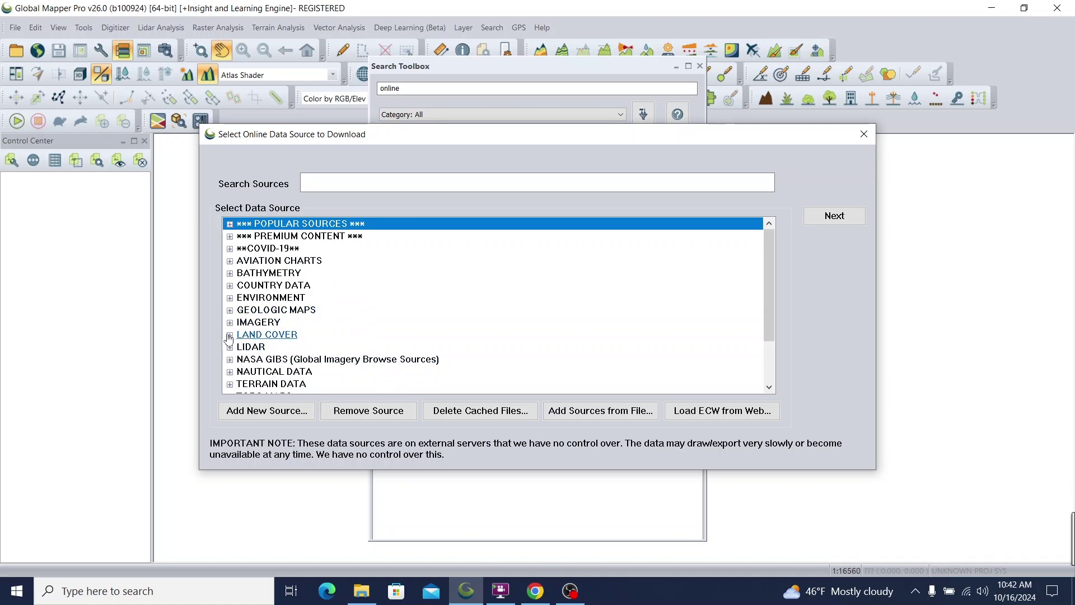
left_click(230, 336)
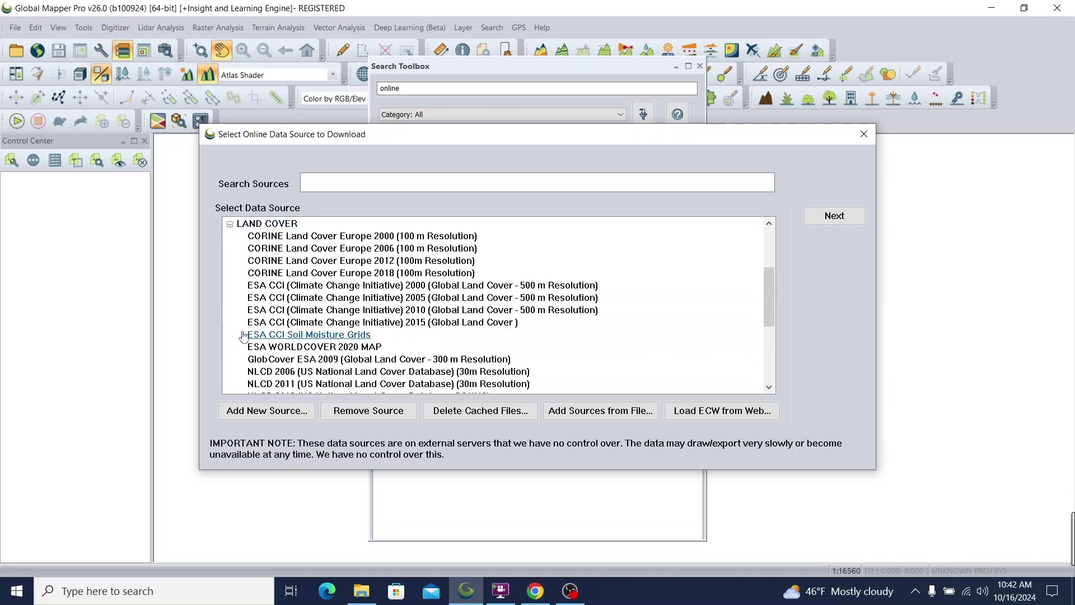
Step: Search for 'street' and connect OpenStreetMap.org Global Street Maps under WORLDWIDE DATA
left_click(375, 183)
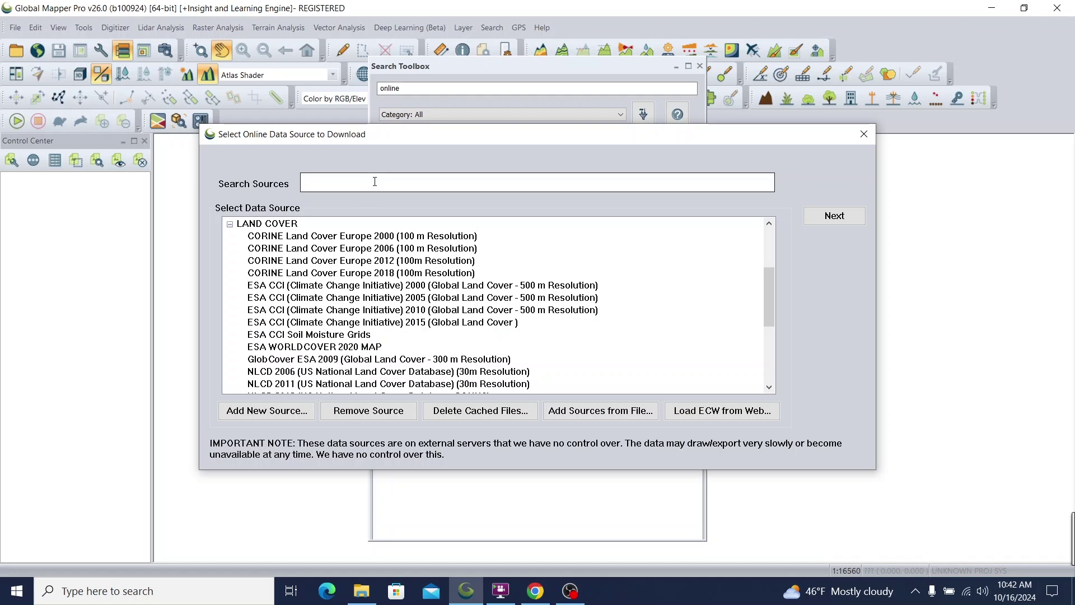
left_click(375, 181)
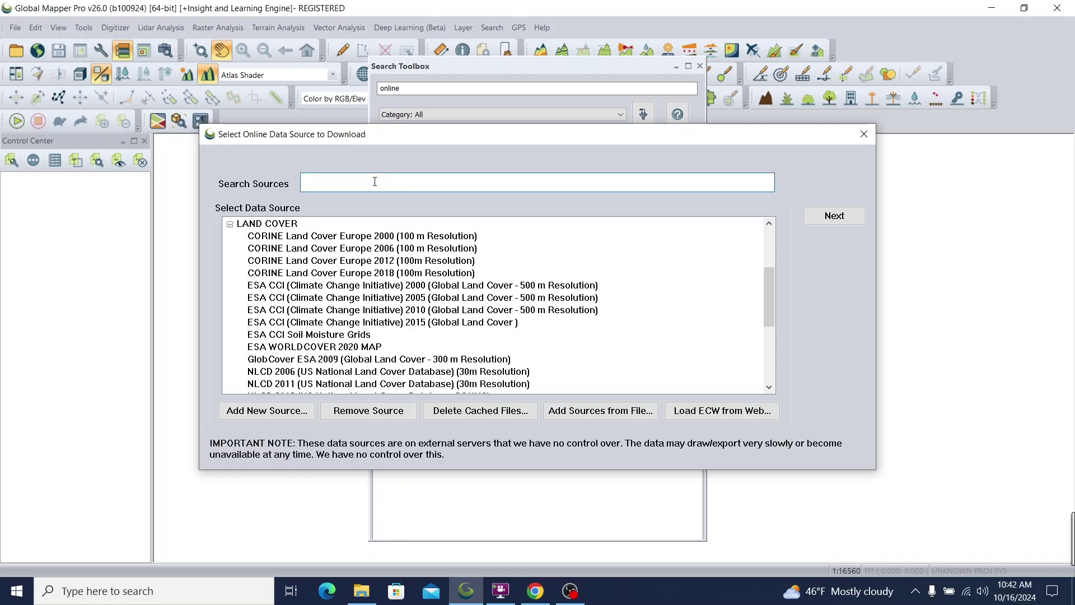
type("str")
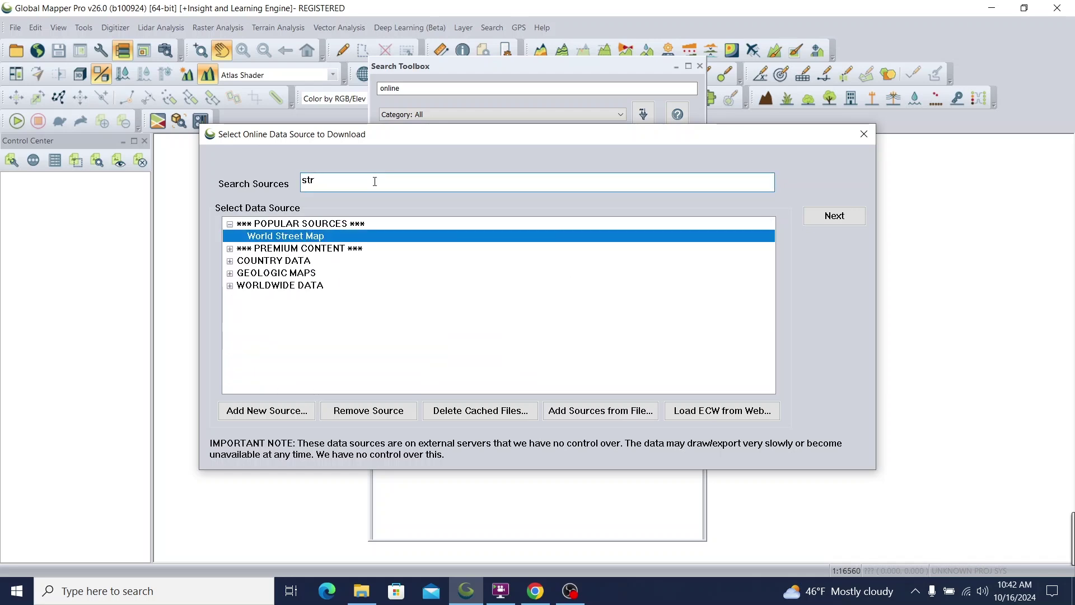
type("eet")
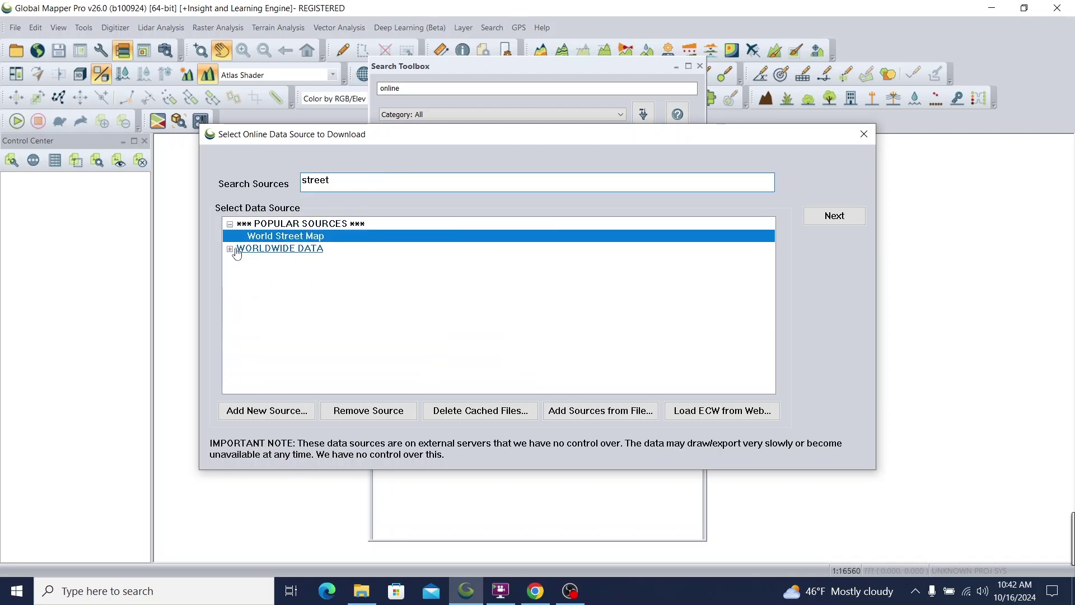
left_click(229, 250)
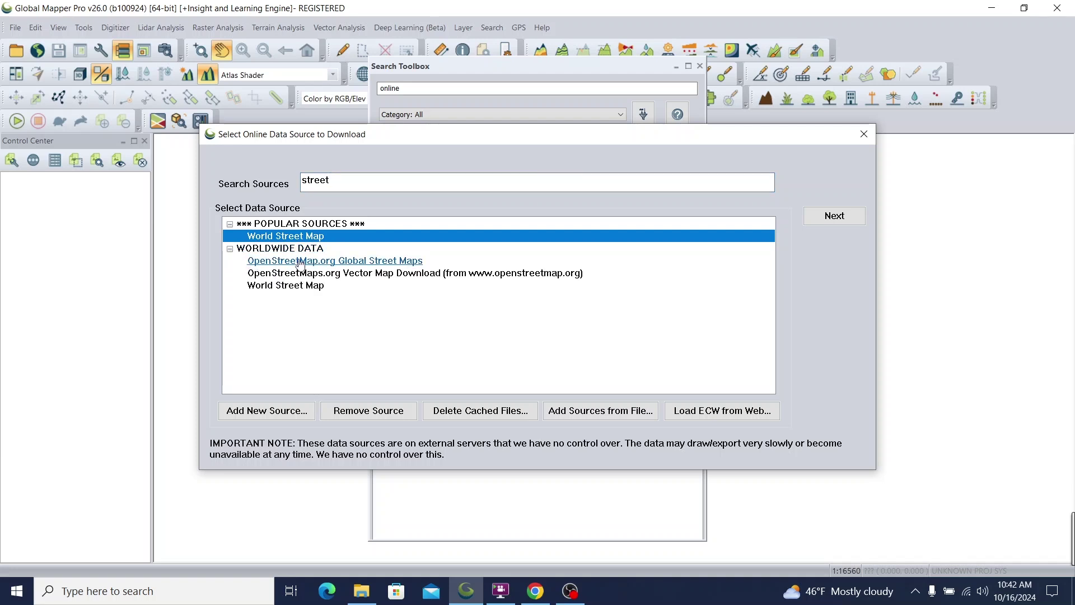
left_click(299, 261)
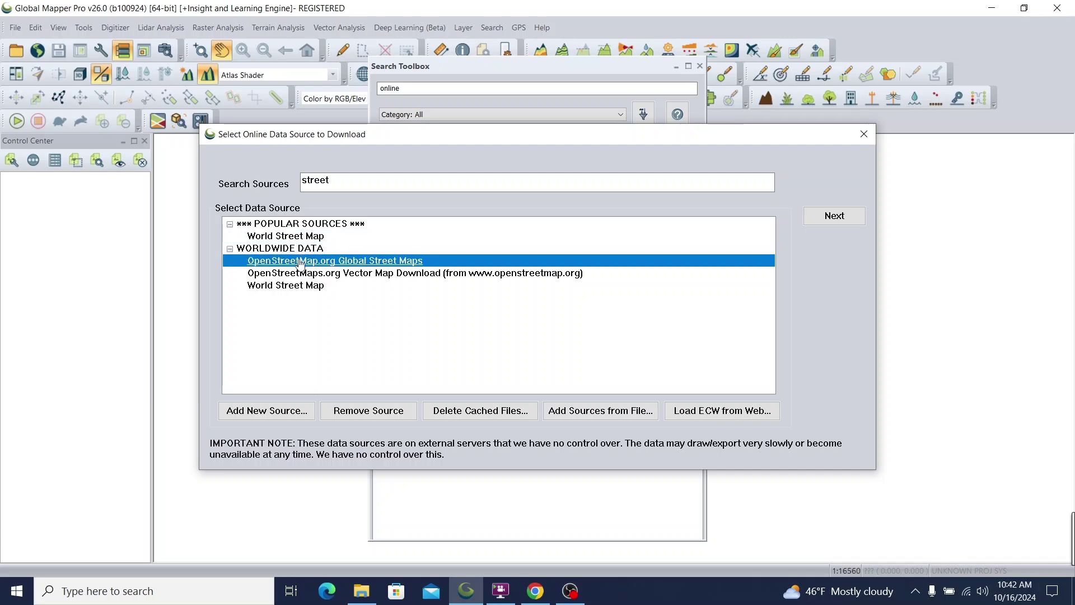
left_click(834, 215)
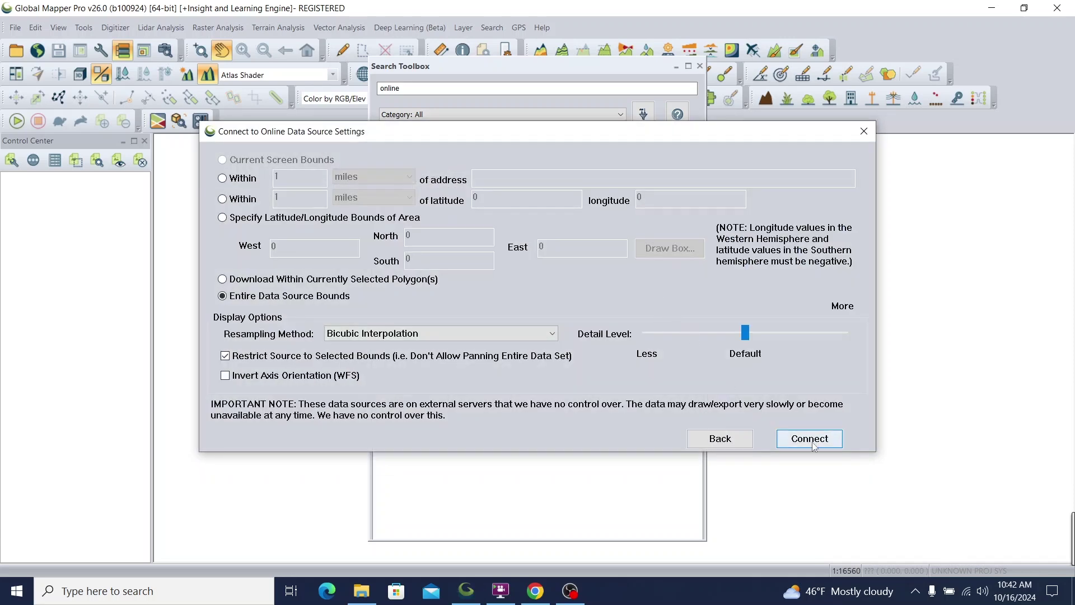
left_click(809, 437)
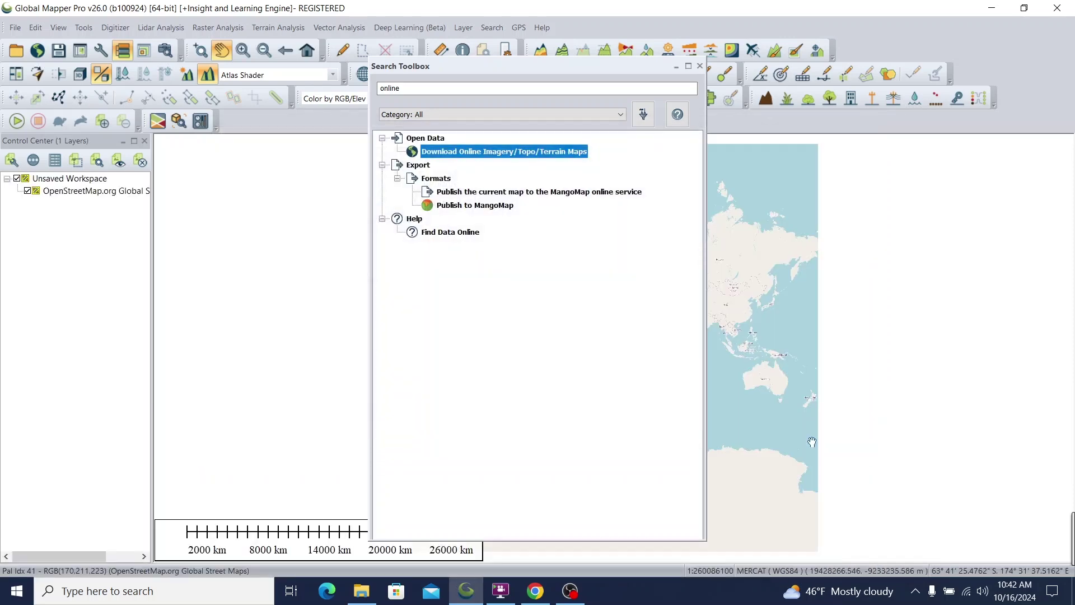
Step: Close the search toolbox and pan the street map to centre on Hallowell
left_click(701, 68)
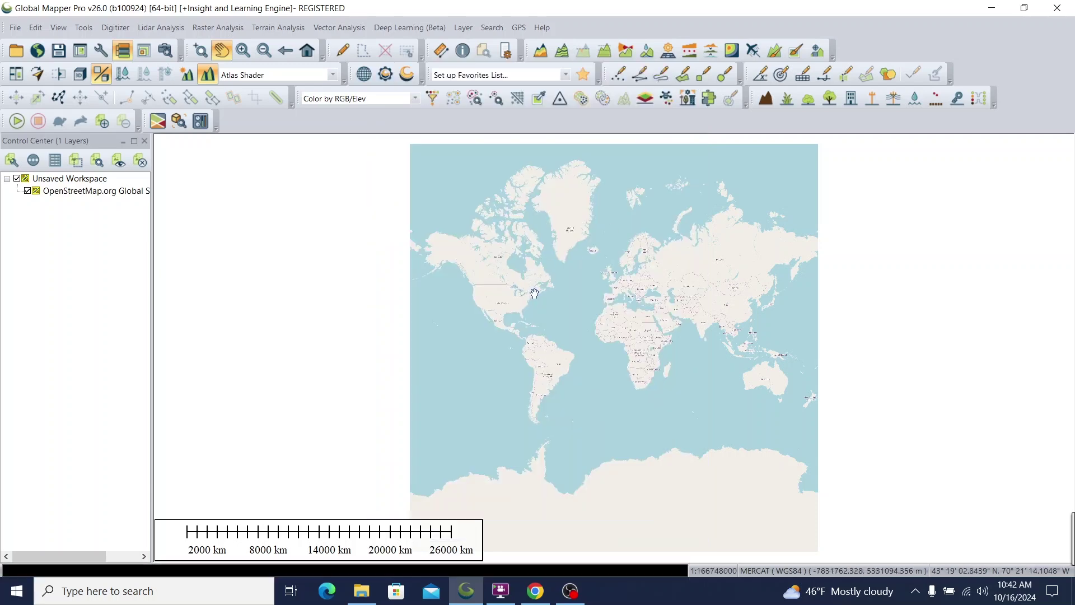
scroll(532, 289, "up", 5)
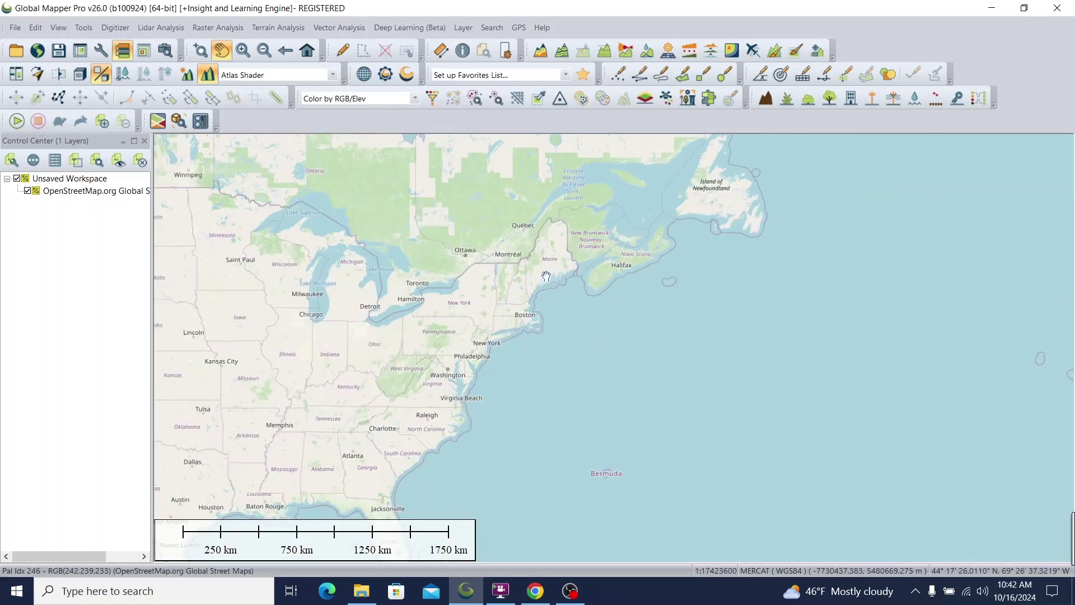
scroll(546, 276, "up", 3)
scroll(546, 276, "up", 3)
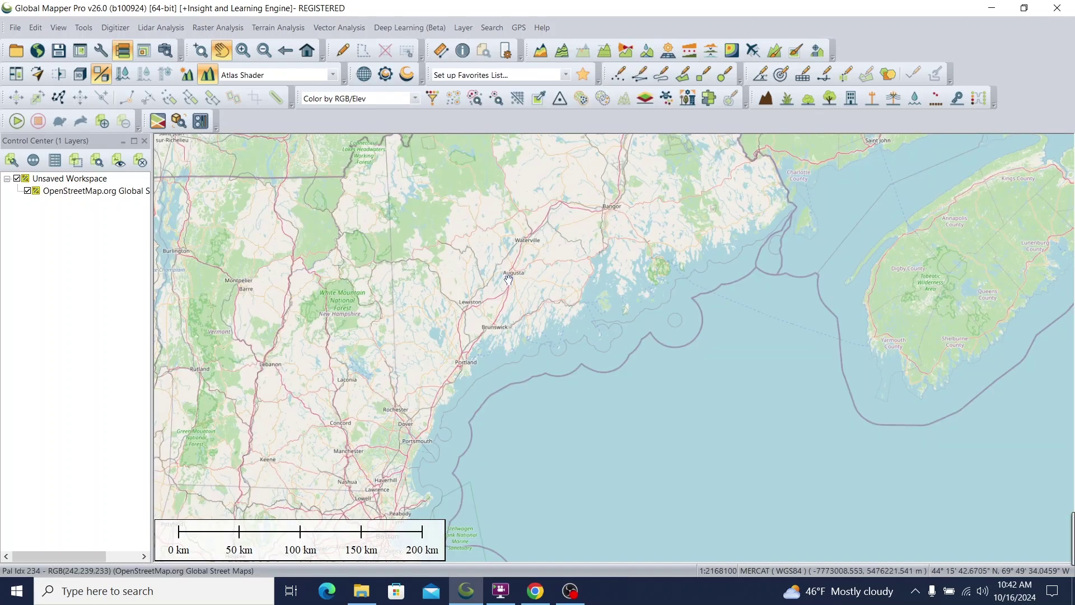
scroll(508, 278, "up", 3)
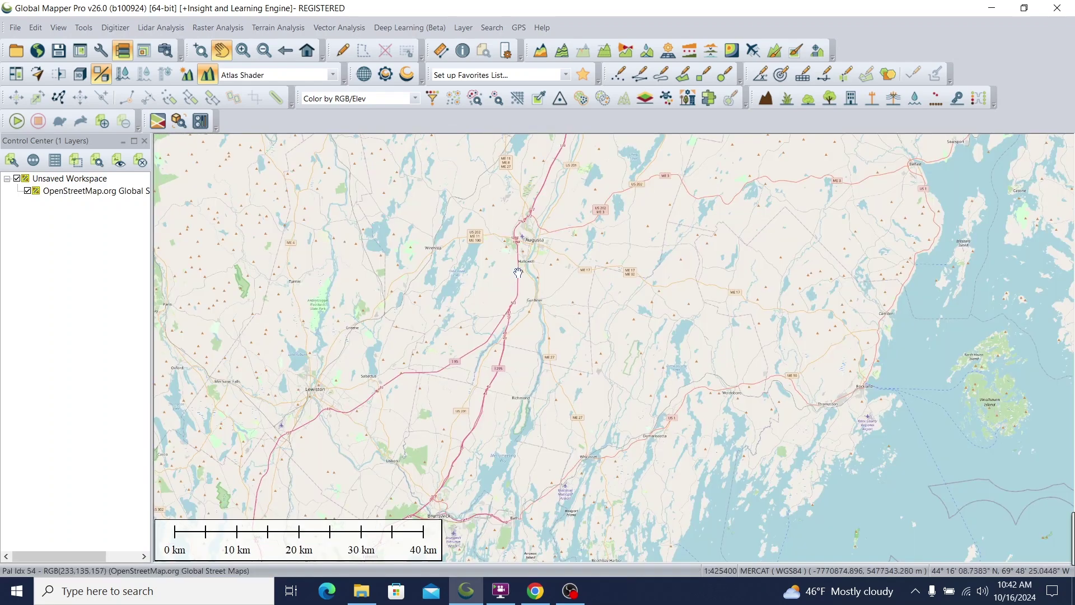
scroll(525, 267, "up", 1)
scroll(525, 268, "up", 2)
scroll(523, 274, "up", 1)
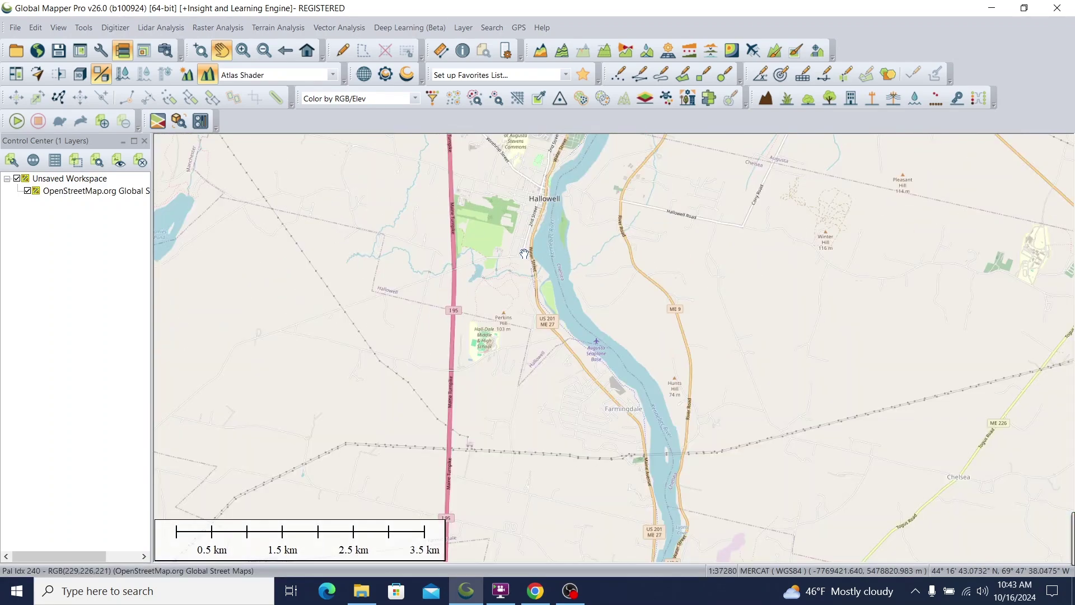
left_click_drag(523, 277, 516, 344)
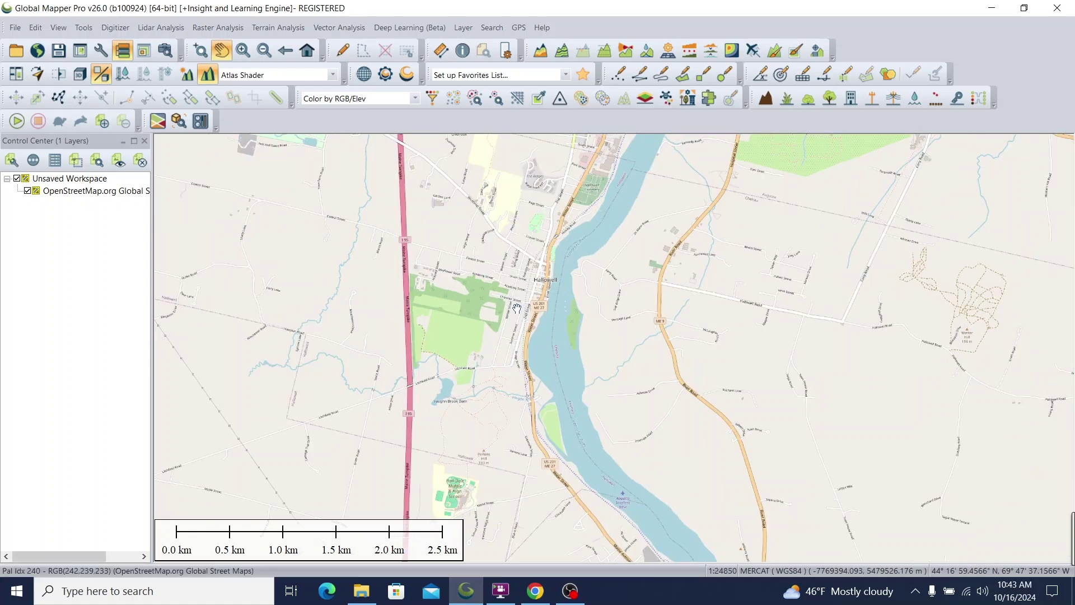
scroll(517, 310, "up", 2)
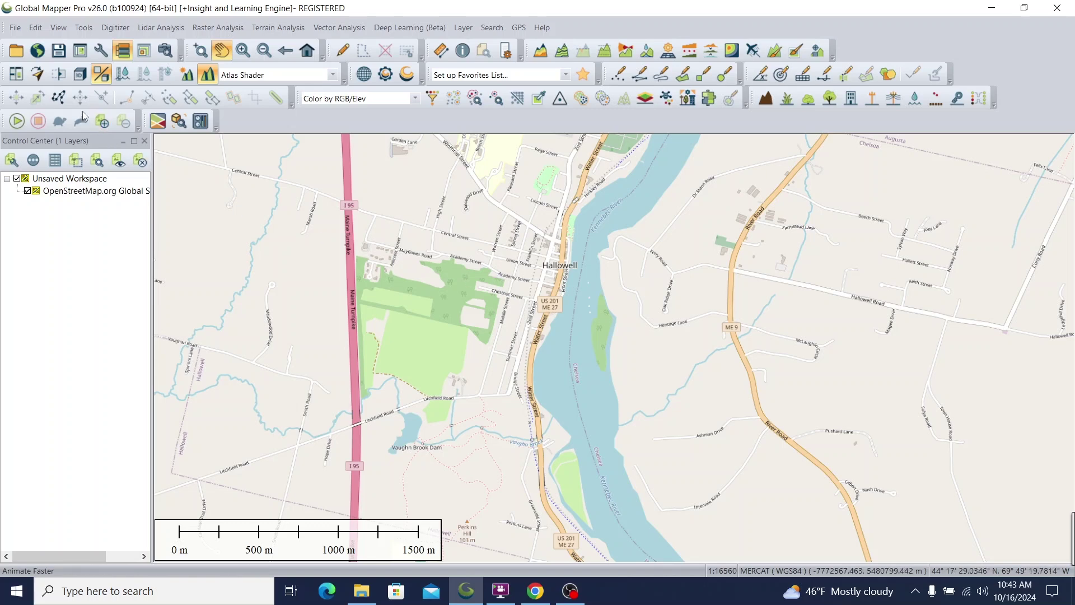
left_click(16, 28)
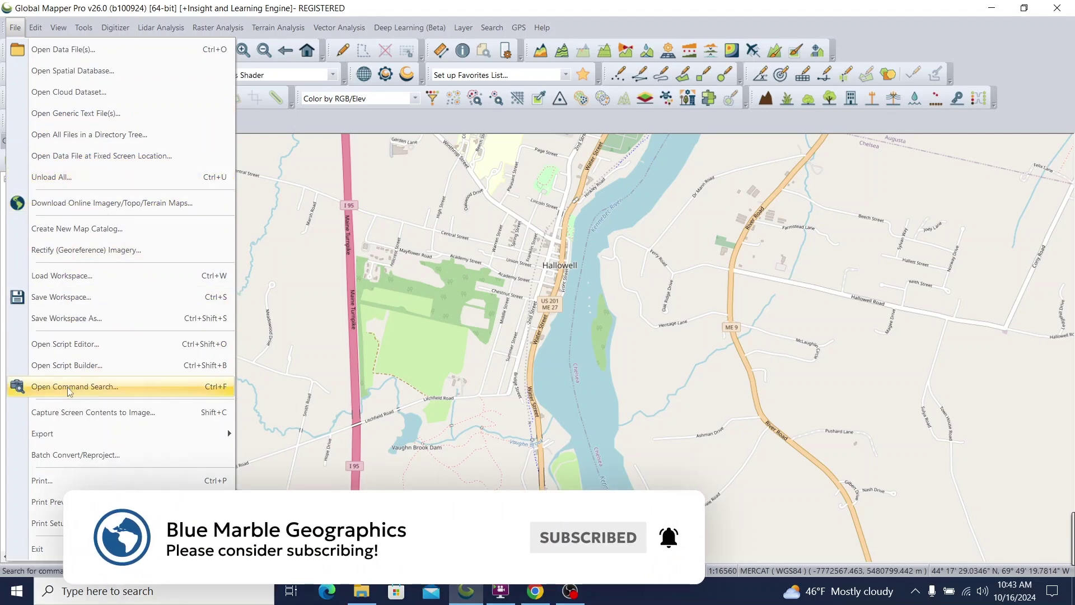
Step: Run Download Online Imagery/Topo/Terrain Maps again from the command search
left_click(75, 387)
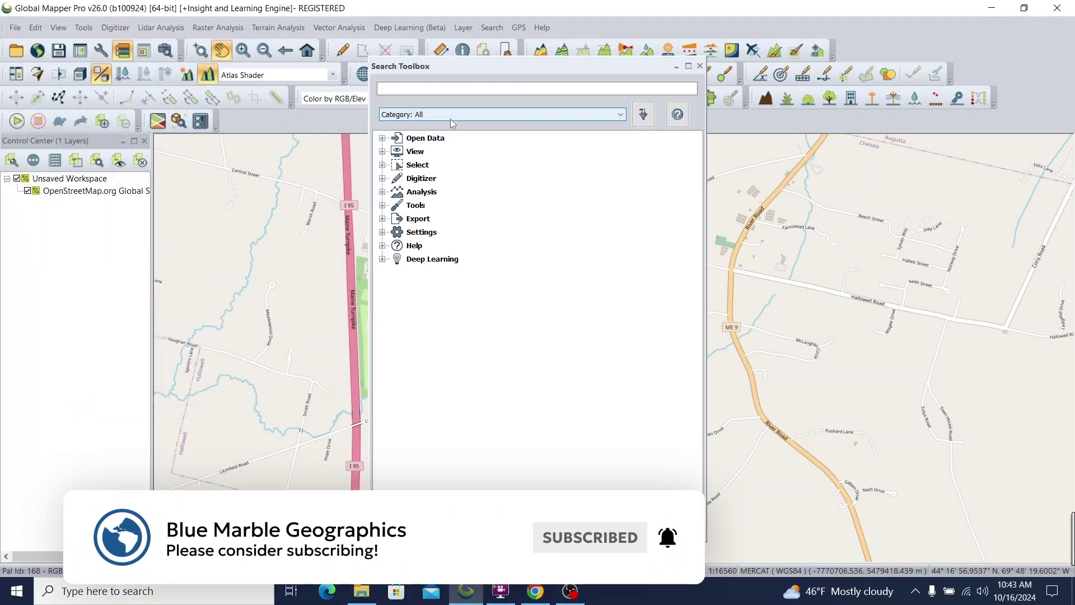
left_click(431, 89)
left_click(431, 89)
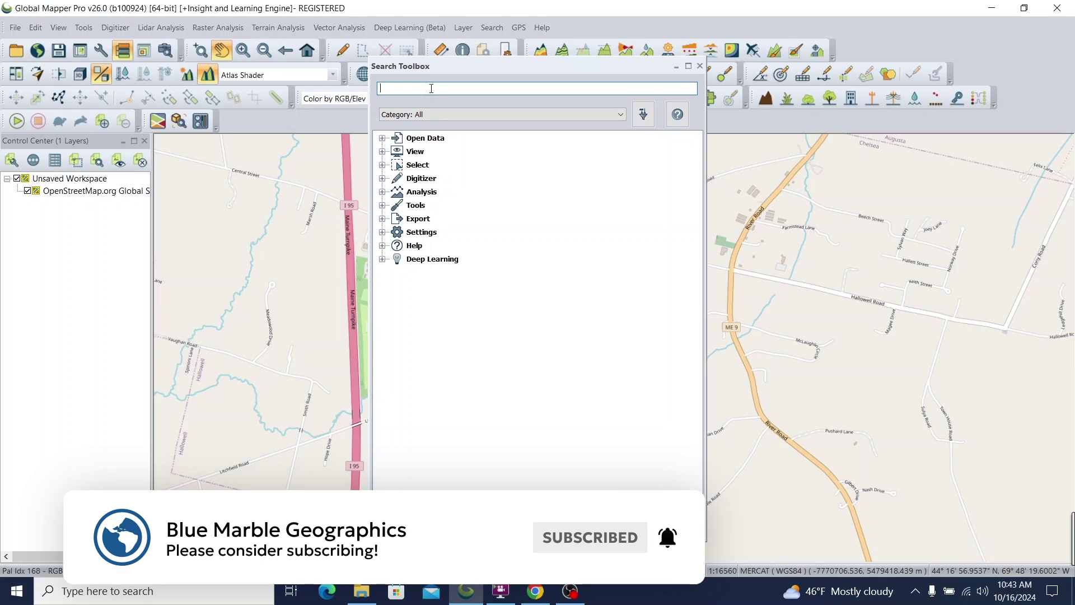
type("online")
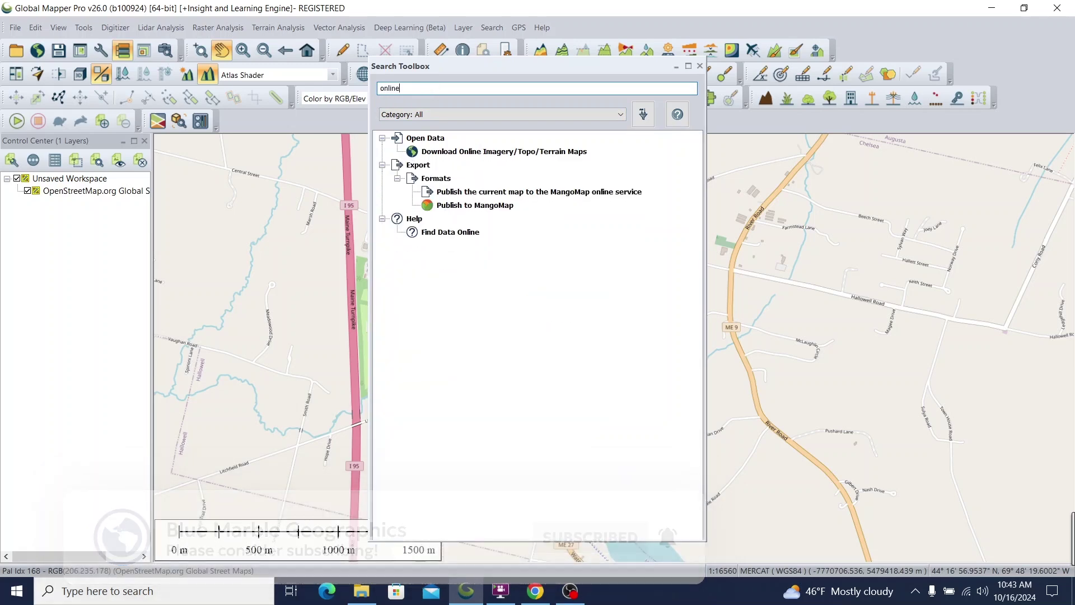
double_click(503, 152)
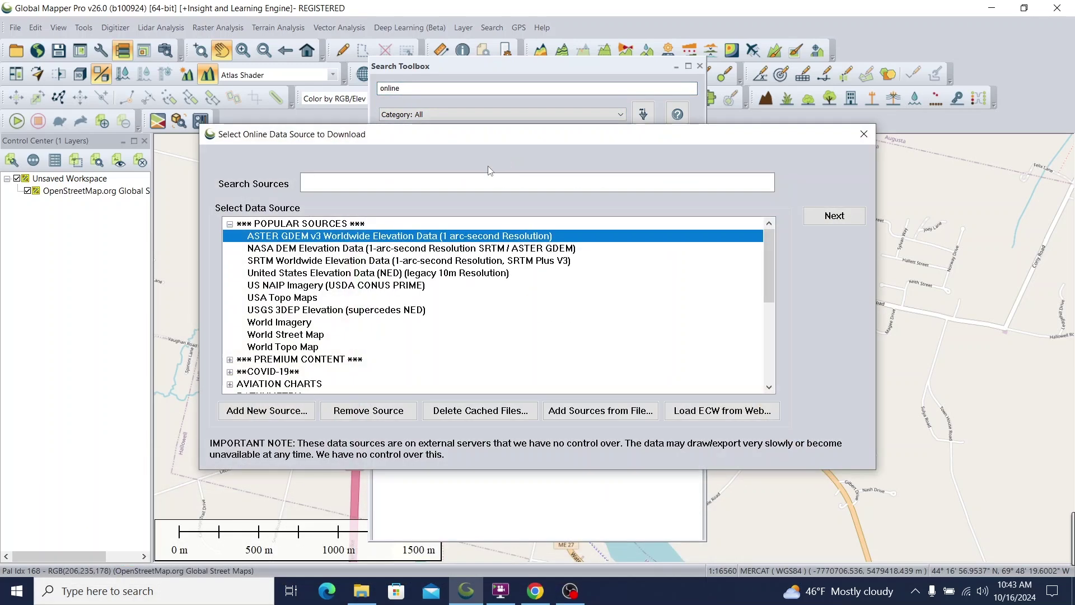
Step: Search for 'elevation' and connect United States Elevation Data (NED) for the current view
left_click(427, 186)
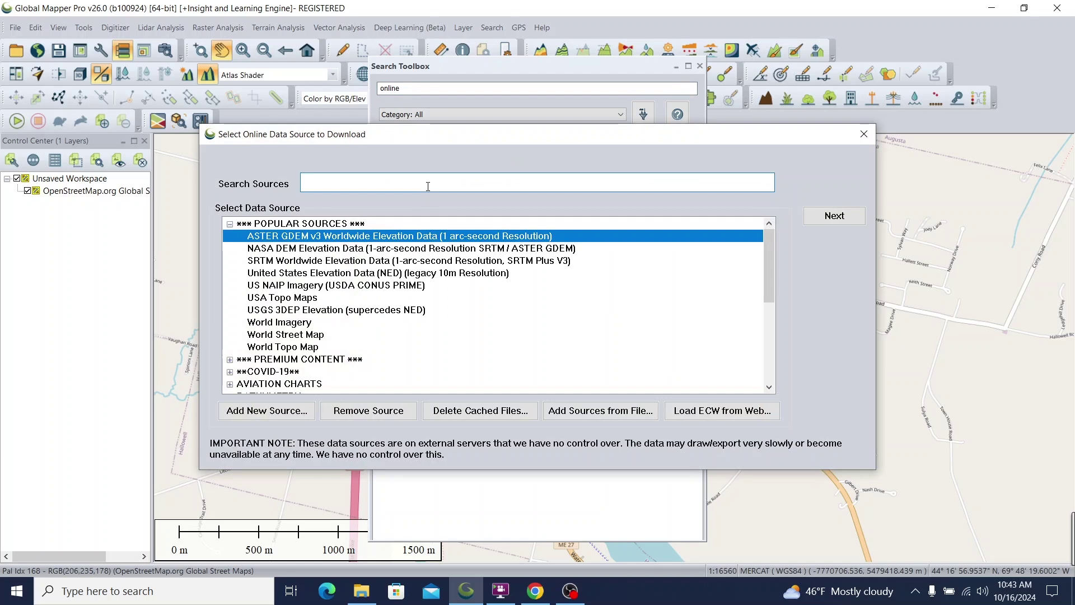
type("elevation")
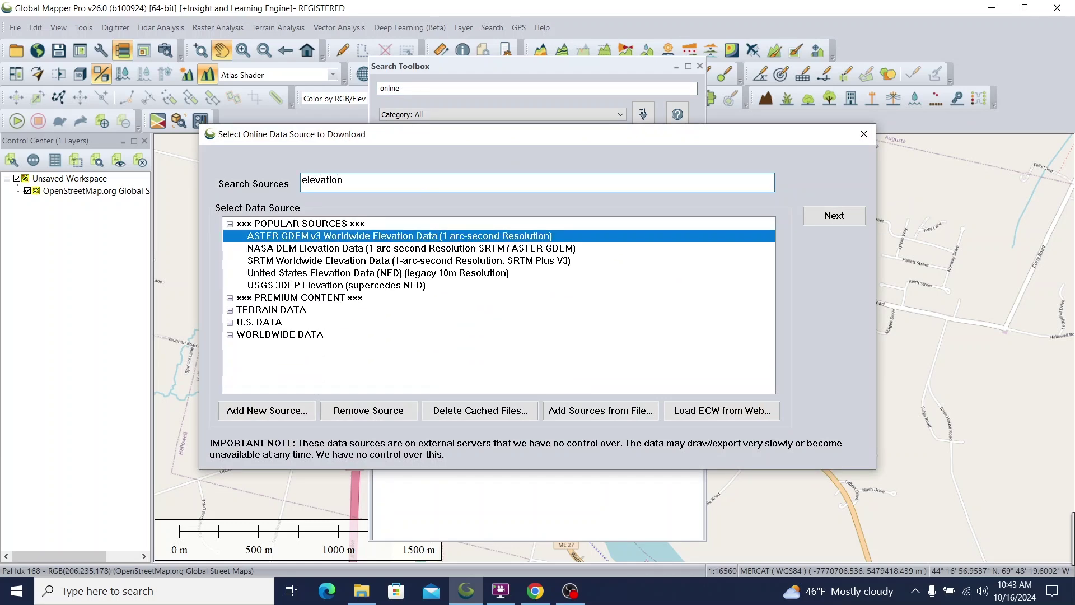
left_click(440, 274)
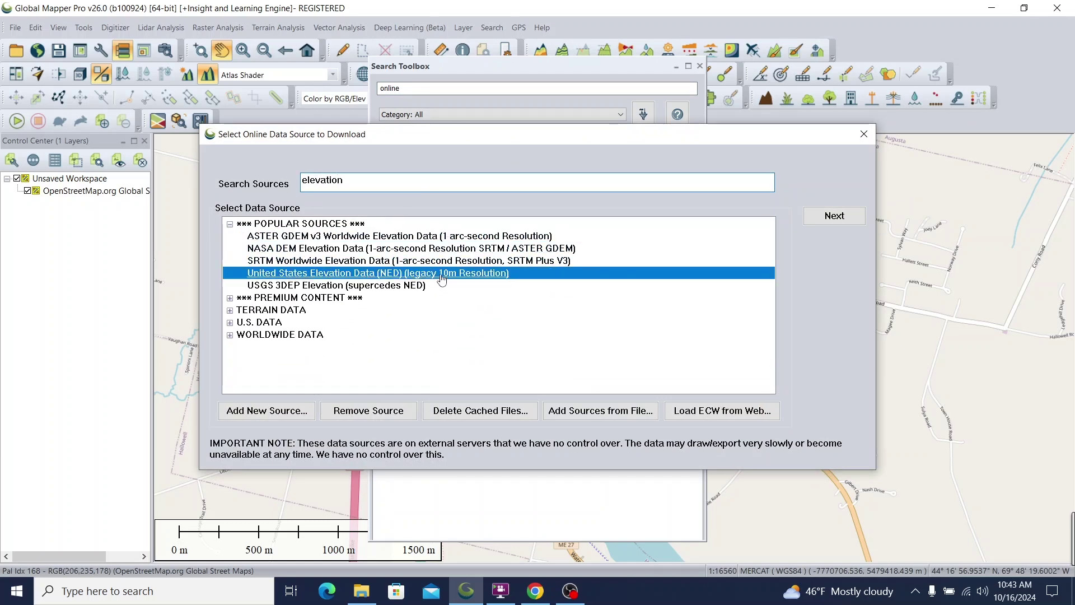
left_click(834, 215)
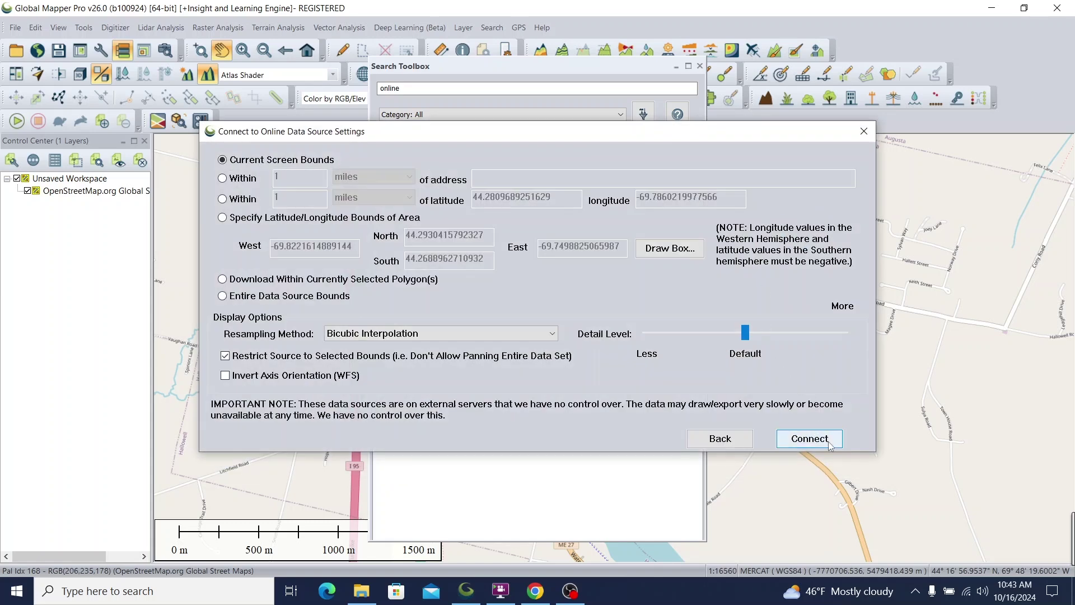
left_click(811, 439)
mouse_move(612, 65)
left_mouse_down()
mouse_move(921, 54)
mouse_move(966, 42)
left_mouse_up()
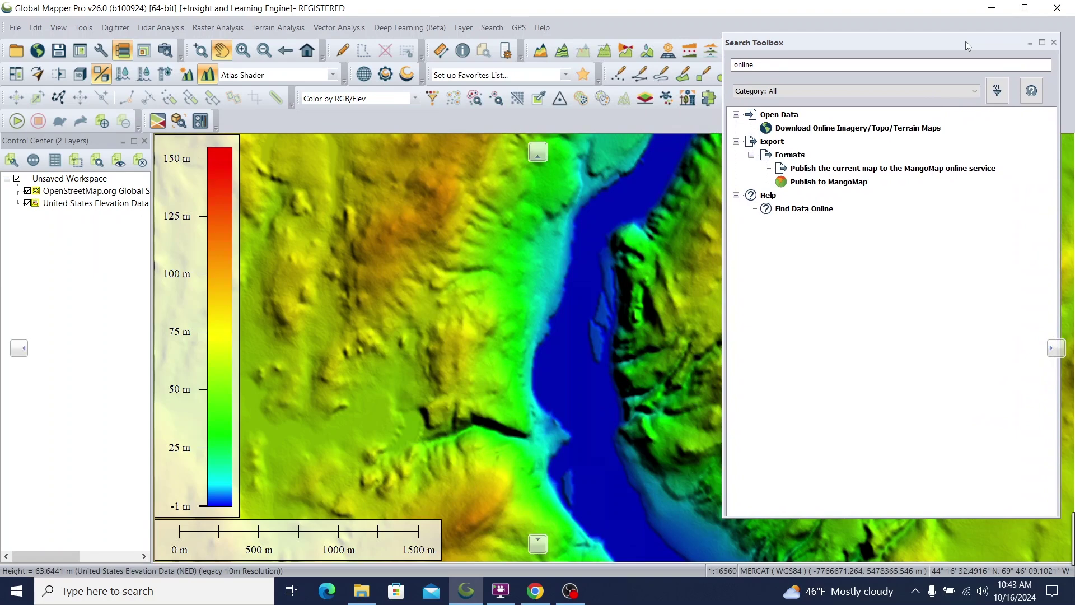
Step: Replace the toolbox search with 'contour' and open Generate Contours (from Terrain Grid or Lidar)
left_click_drag(966, 41, 947, 47)
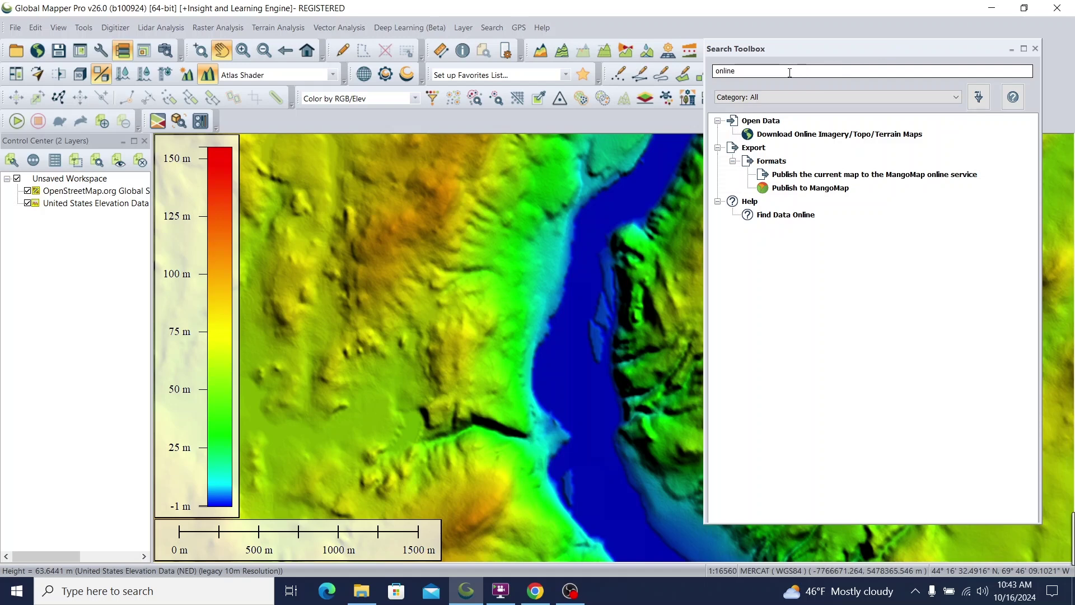
double_click(785, 71)
key("BackSpace")
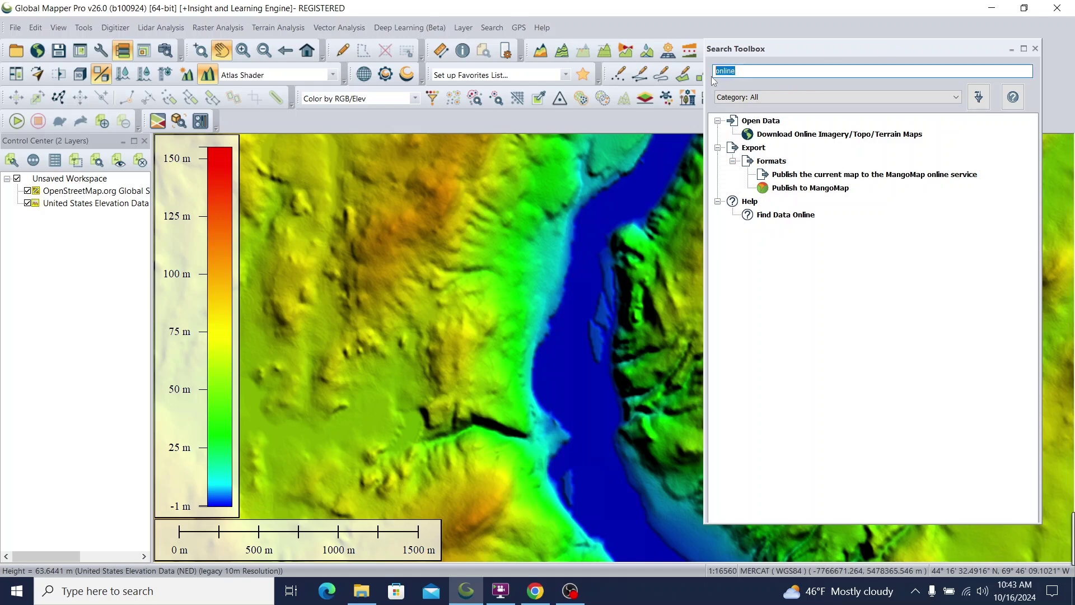
type("contour")
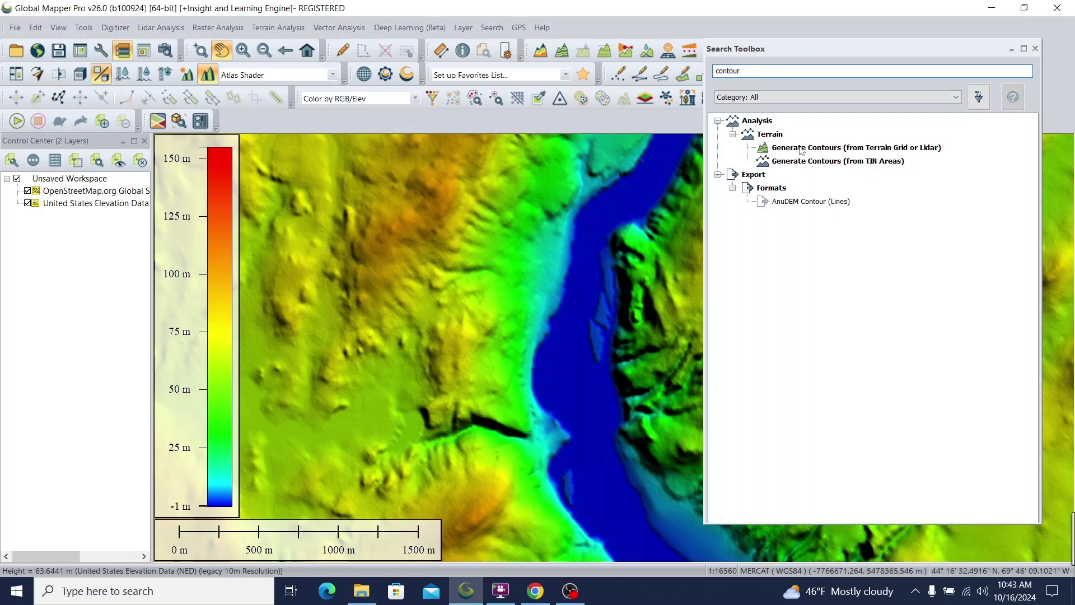
left_click(800, 150)
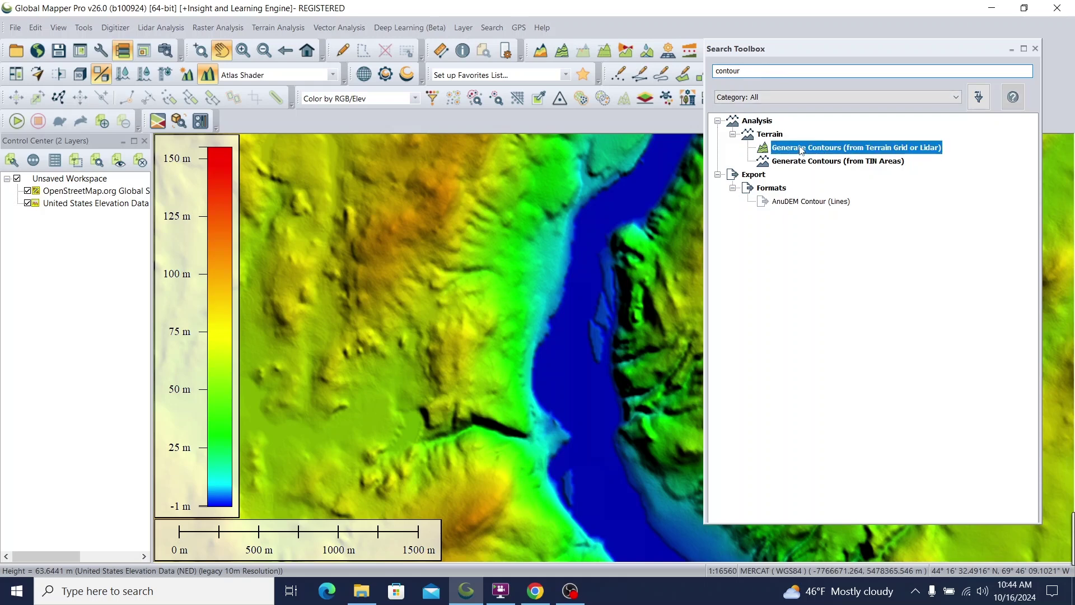
double_click(800, 151)
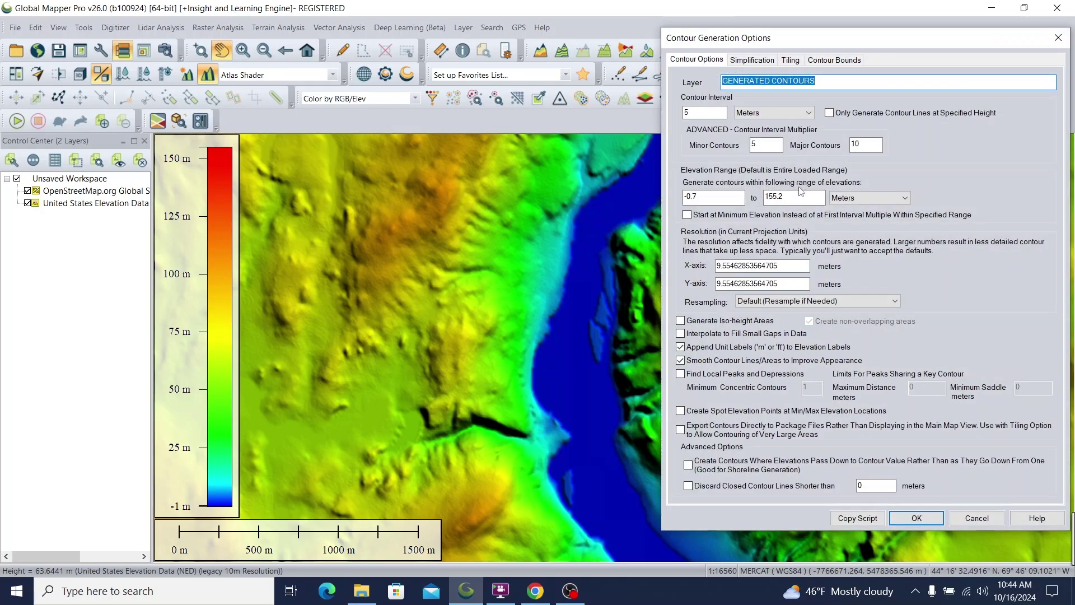
Step: Accept the 5 m contour options to create GENERATED CONTOURS, then close the toolbox
left_click(916, 518)
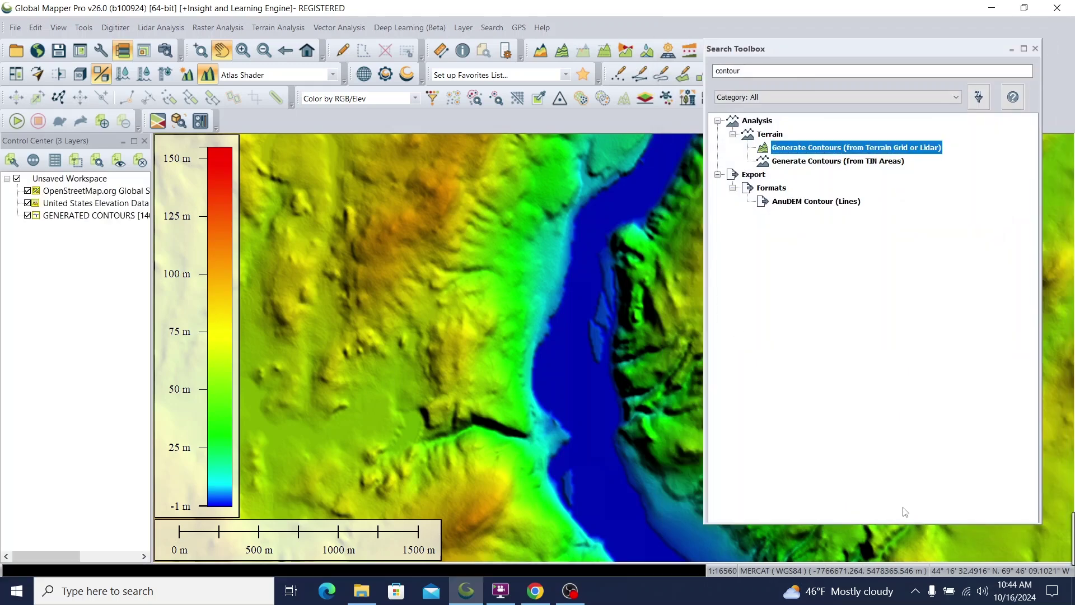
left_click(1036, 48)
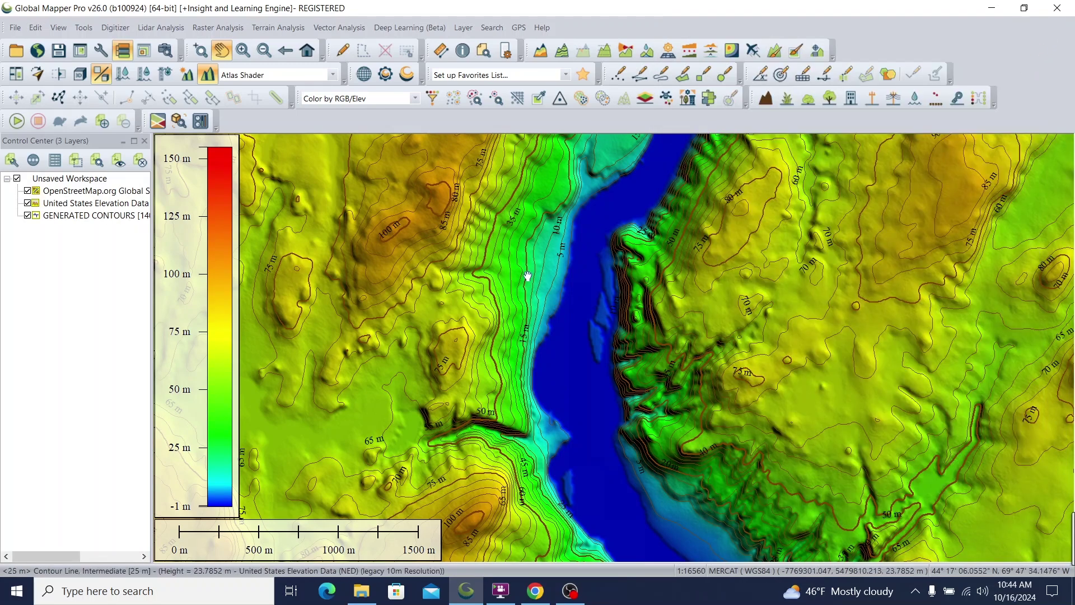